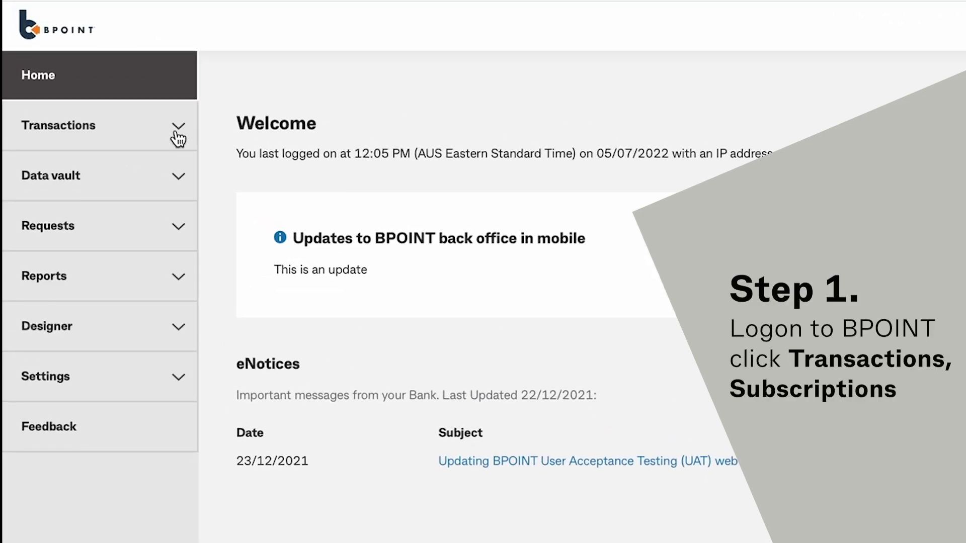
Open Transactions > Subscriptions to list all existing subscriptions
{"action": "left_click", "coordinate": [178, 135]}
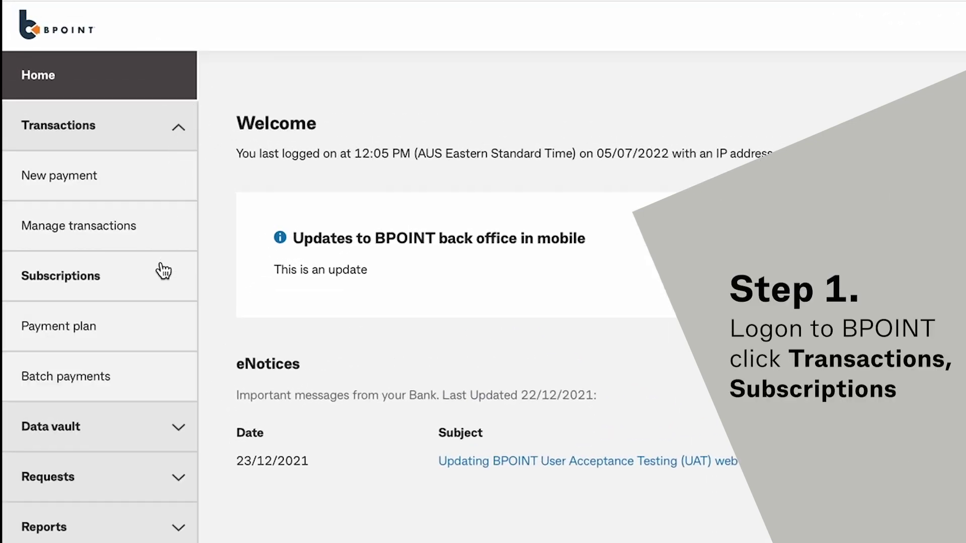
{"action": "left_click", "coordinate": [163, 281]}
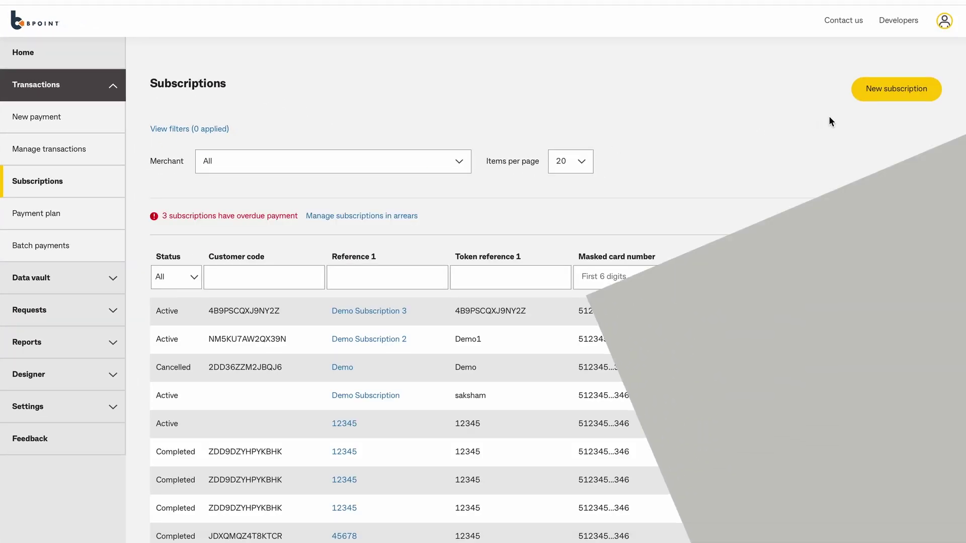
Start a new subscription and pick the demo customer from the customer list
{"action": "left_click", "coordinate": [882, 98]}
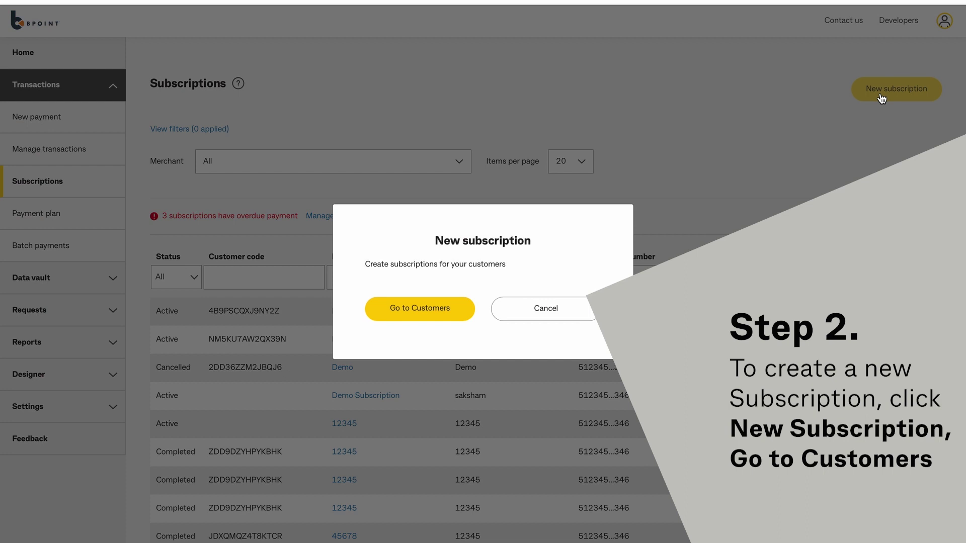
{"action": "left_click", "coordinate": [399, 322]}
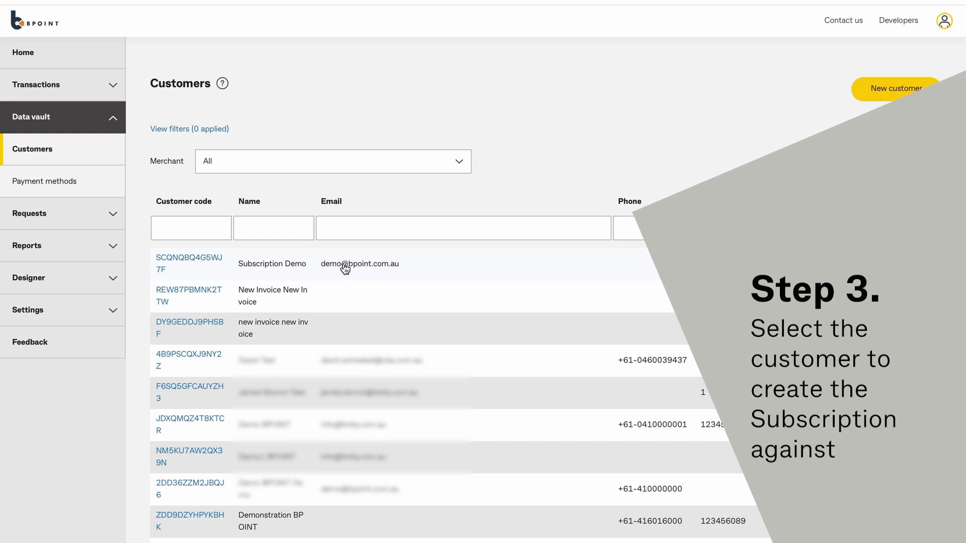
{"action": "left_click", "coordinate": [344, 267]}
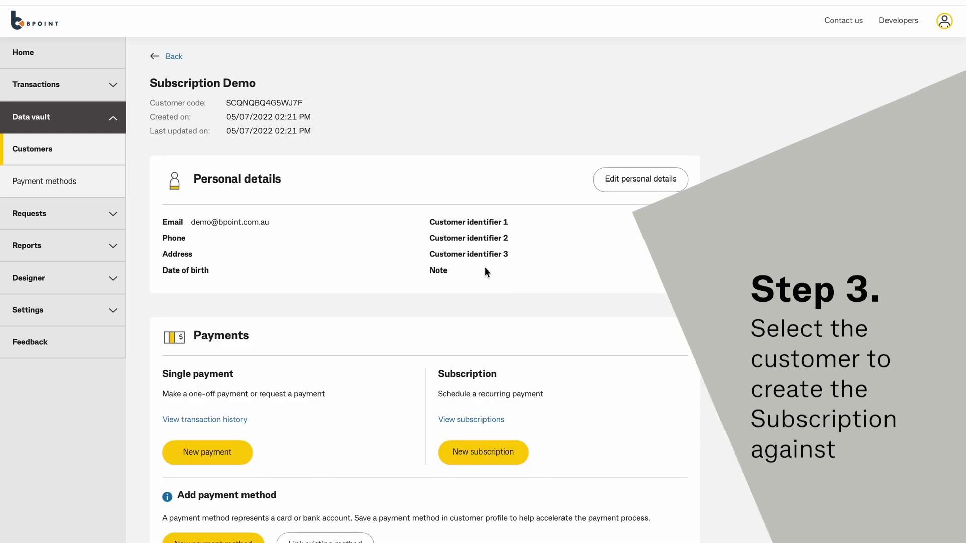
{"action": "scroll", "coordinate": [588, 279], "scroll_direction": "down", "scroll_amount": 2}
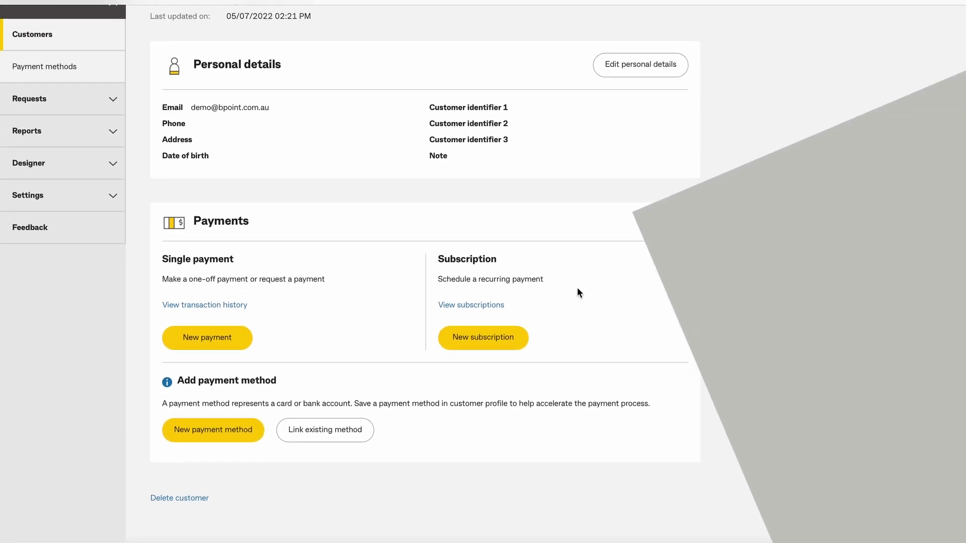
Start a subscription with Reference 1 'Demo Subscription', description 'Monthly Membership', amount 55
{"action": "left_click", "coordinate": [513, 341]}
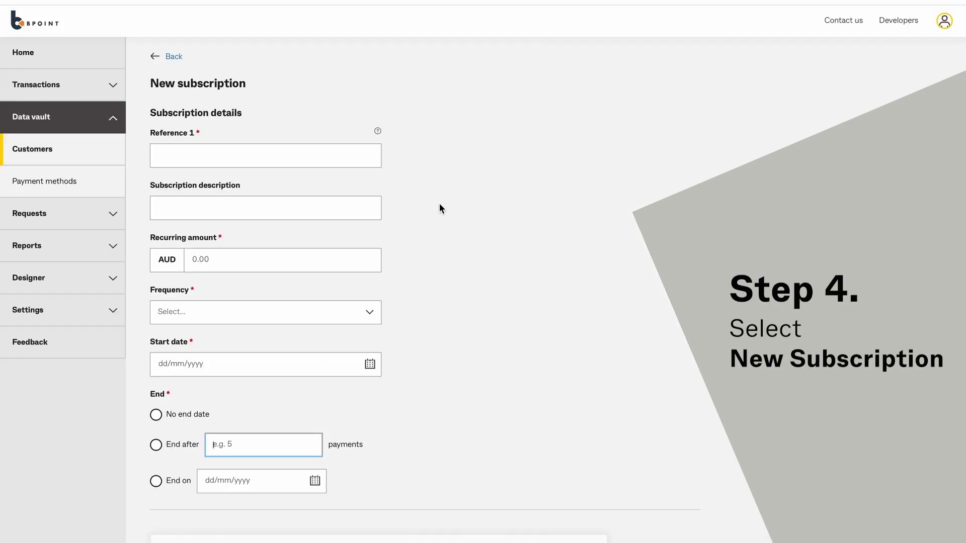
{"action": "left_click", "coordinate": [315, 157]}
{"action": "type", "text": "Demo"}
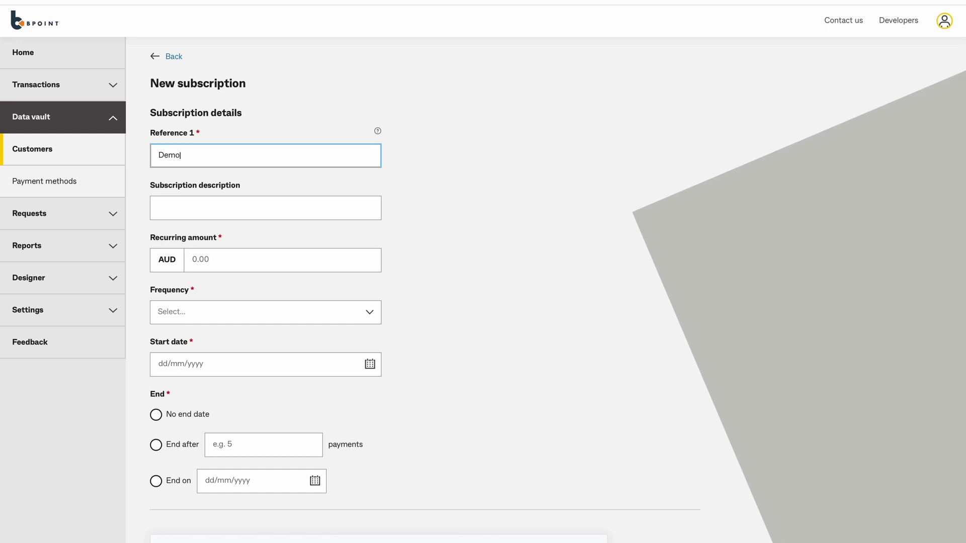
{"action": "type", "text": " Subscription"}
{"action": "key", "text": "Tab"}
{"action": "type", "text": "M"}
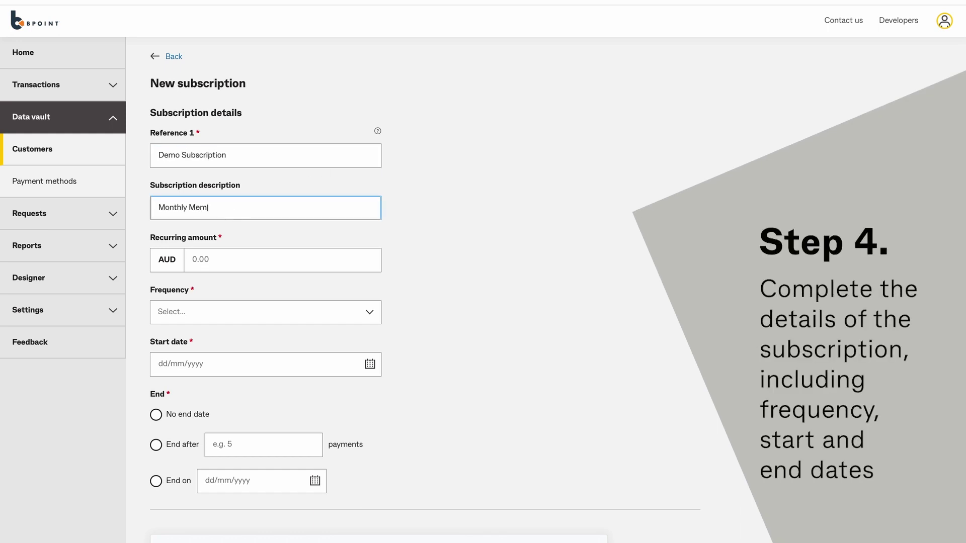
{"action": "type", "text": "onthly Membership"}
{"action": "key", "text": "Tab"}
{"action": "type", "text": "55"}
Set the frequency to Monthly, start date 06/07/2022, and no end date
{"action": "left_click", "coordinate": [277, 315]}
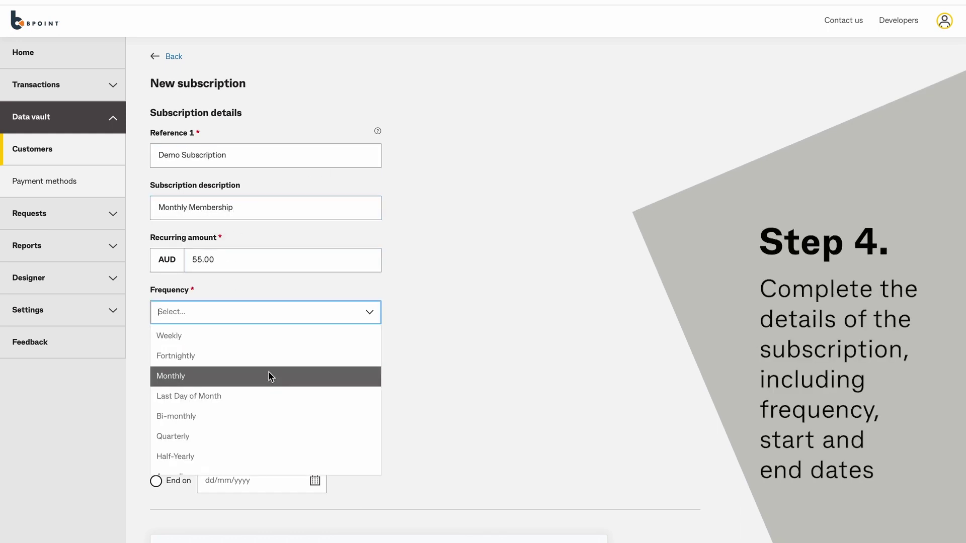
{"action": "left_click", "coordinate": [270, 374]}
{"action": "left_click", "coordinate": [377, 365]}
{"action": "left_click", "coordinate": [226, 437]}
{"action": "scroll", "coordinate": [201, 425], "scroll_direction": "down", "scroll_amount": 3}
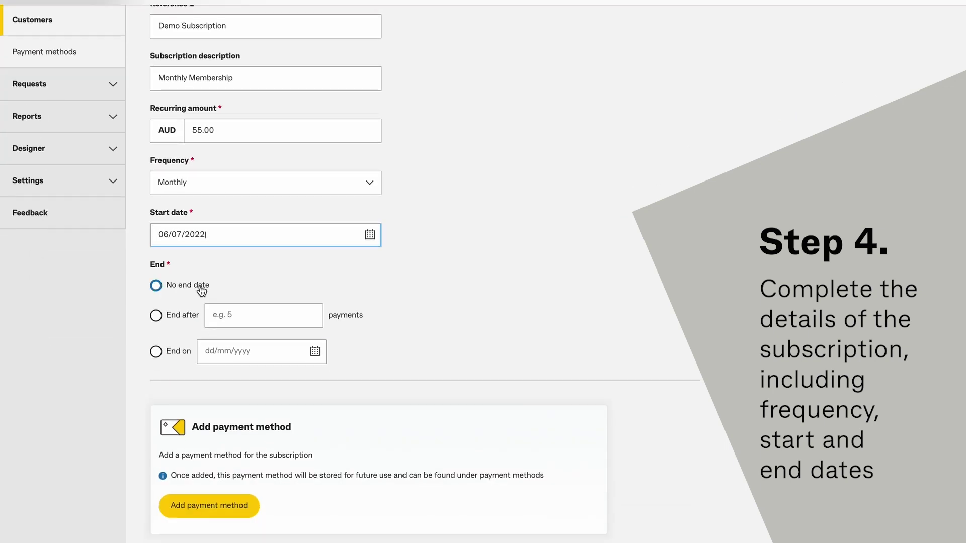
{"action": "left_click", "coordinate": [314, 351]}
Begin a new payment method with billing Reference 1 'Demo Subscription' and the card number
{"action": "left_click", "coordinate": [178, 286]}
{"action": "scroll", "coordinate": [186, 352], "scroll_direction": "down", "scroll_amount": 2}
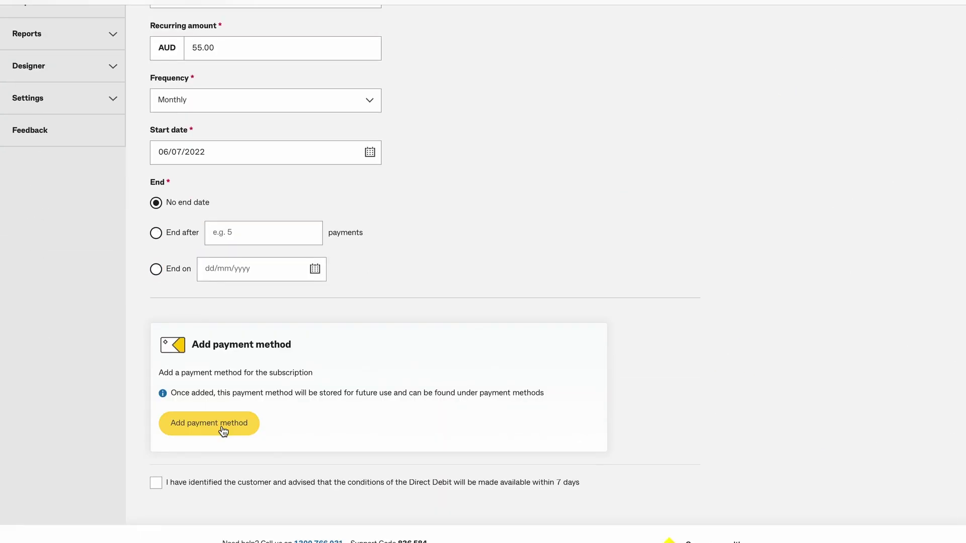
{"action": "left_click", "coordinate": [196, 425]}
{"action": "left_click", "coordinate": [416, 121]}
{"action": "type", "text": "Demo Subscription"}
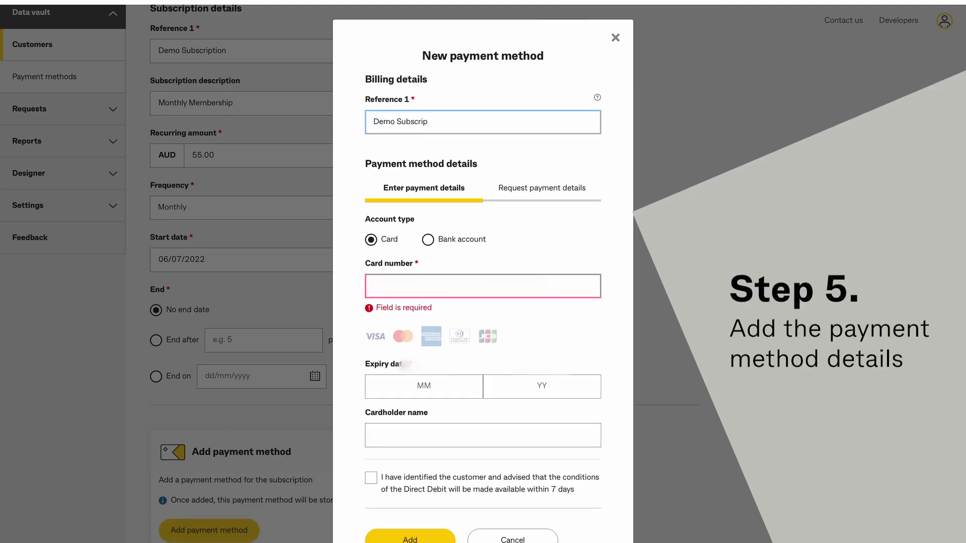
{"action": "left_click", "coordinate": [401, 290]}
{"action": "type", "text": "4111111111"}
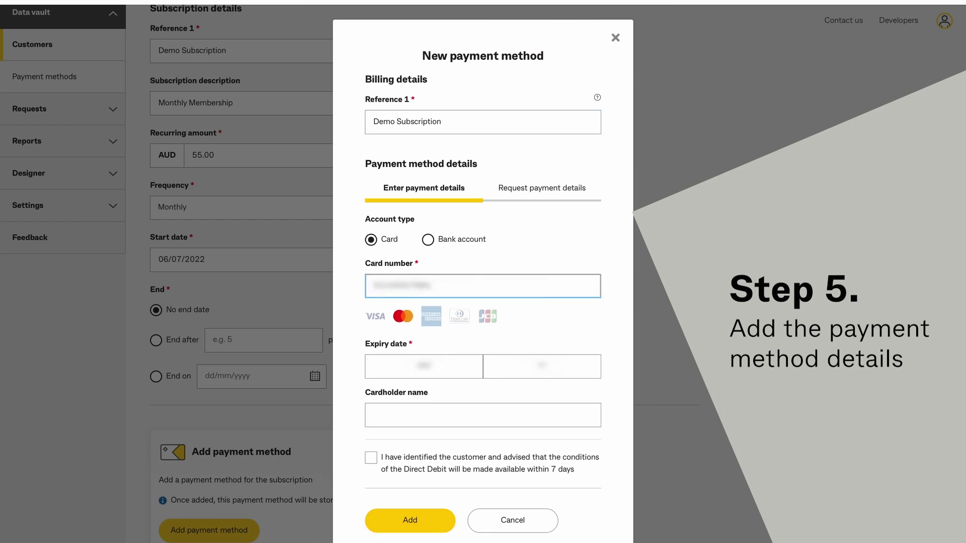
{"action": "type", "text": "2346"}
Enter expiry 12/25 and the cardholder name, confirm identification, and add the card
{"action": "key", "text": "Tab"}
{"action": "type", "text": "12"}
{"action": "key", "text": "Tab"}
{"action": "type", "text": "25"}
{"action": "key", "text": "Tab"}
{"action": "type", "text": "Demo"}
{"action": "left_click", "coordinate": [371, 457]}
{"action": "left_click", "coordinate": [410, 521]}
{"action": "scroll", "coordinate": [469, 378], "scroll_direction": "down", "scroll_amount": 5}
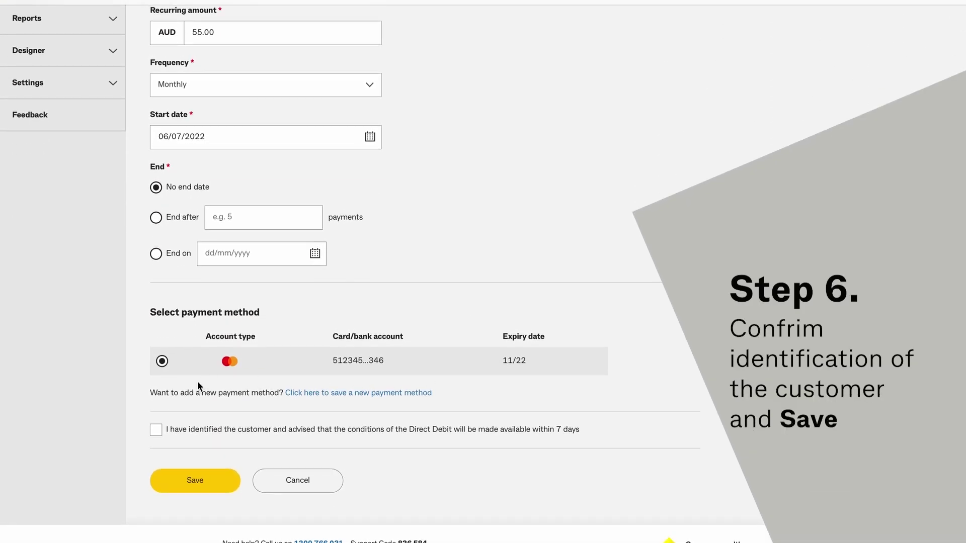
Confirm customer identification, save, review the surcharge rates, and submit the subscription
{"action": "left_click", "coordinate": [156, 433]}
{"action": "left_click", "coordinate": [213, 481]}
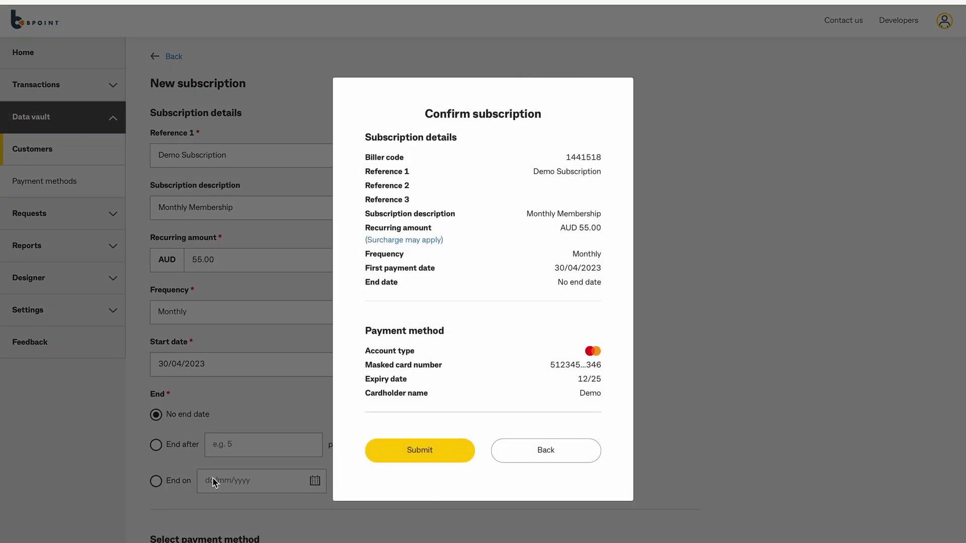
{"action": "left_click", "coordinate": [420, 241]}
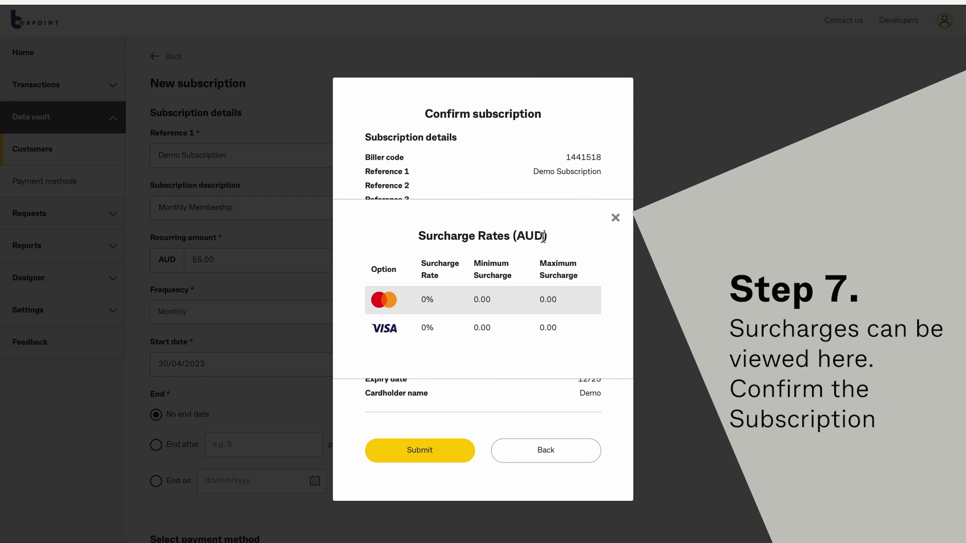
{"action": "left_click", "coordinate": [614, 220]}
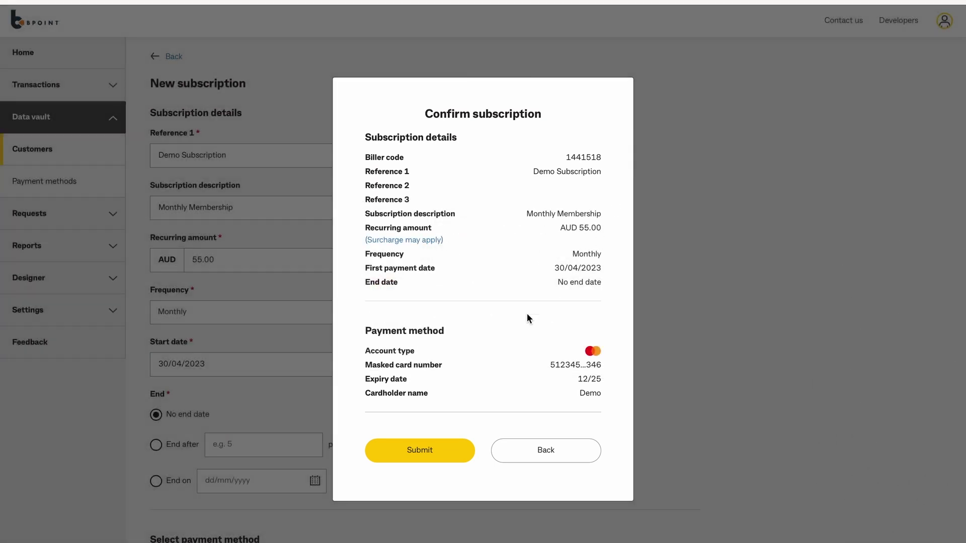
{"action": "left_click", "coordinate": [422, 459]}
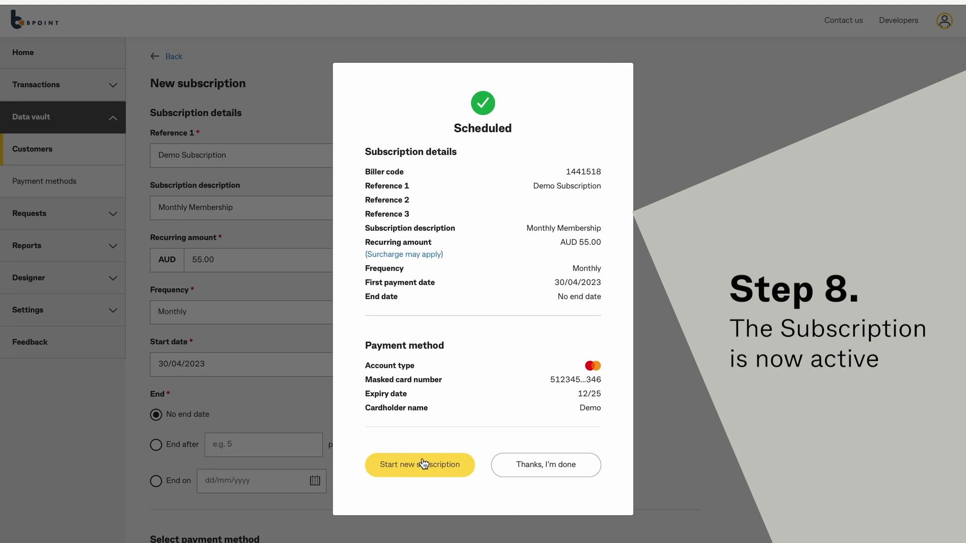
Finish, then open Monthly Membership from the customer's subscriptions list
{"action": "left_click", "coordinate": [517, 467]}
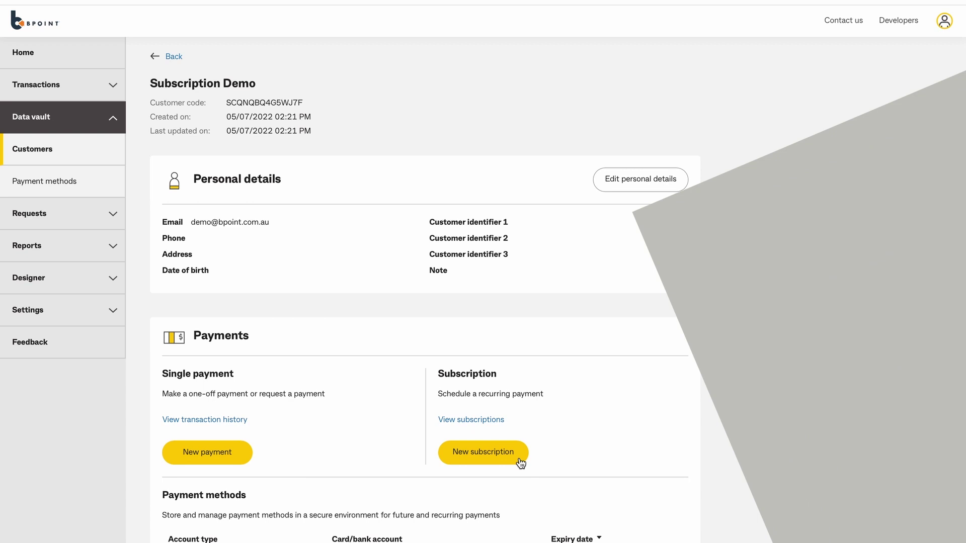
{"action": "left_click", "coordinate": [488, 421]}
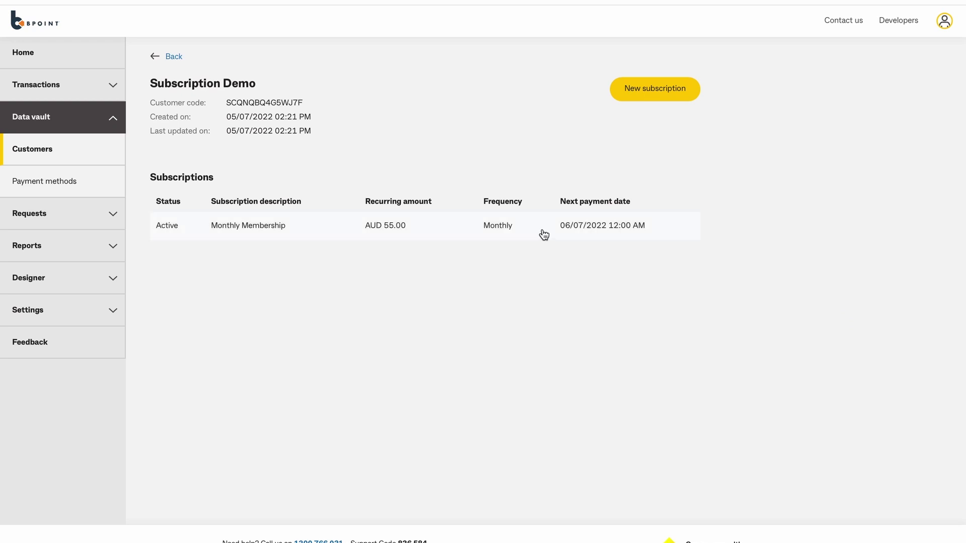
{"action": "left_click", "coordinate": [543, 235]}
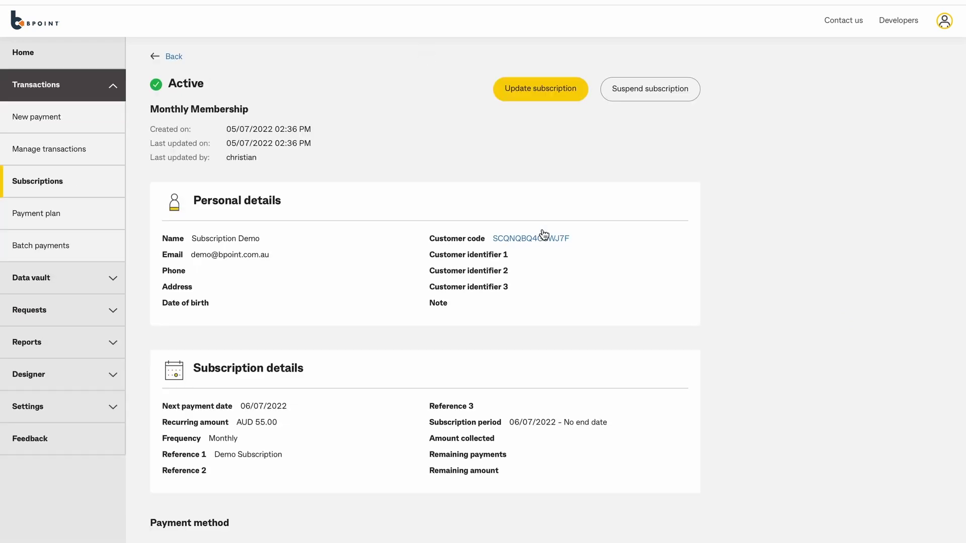
{"action": "scroll", "coordinate": [551, 249], "scroll_direction": "down", "scroll_amount": 1}
{"action": "scroll", "coordinate": [551, 250], "scroll_direction": "down", "scroll_amount": 4}
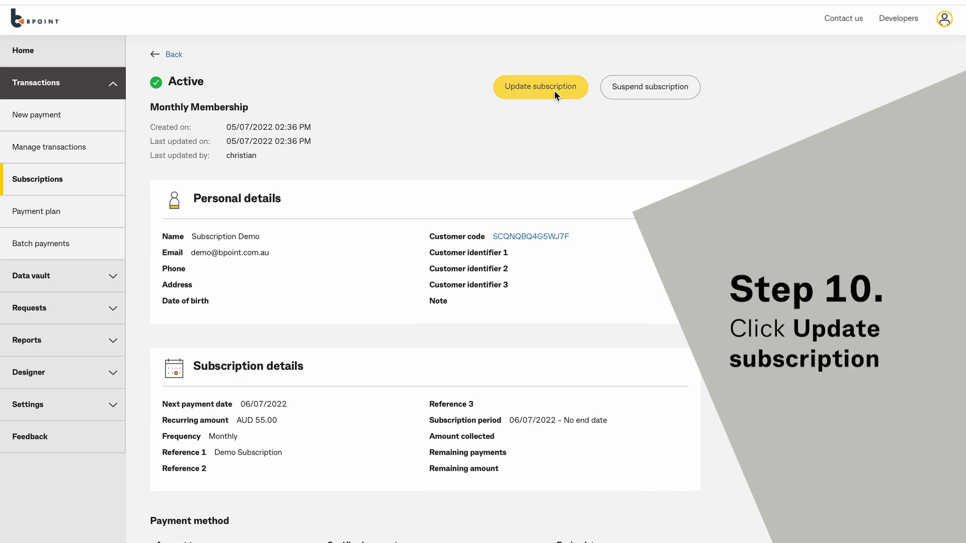
Edit the subscription to a 60.00 recurring amount, acknowledge Direct Debit terms, and save
{"action": "left_click", "coordinate": [564, 92]}
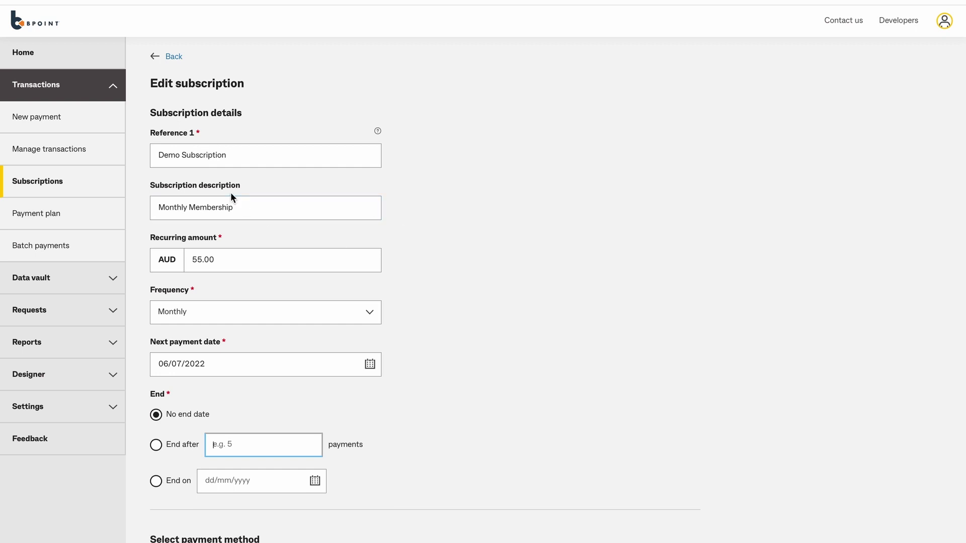
{"action": "left_click", "coordinate": [299, 208]}
{"action": "scroll", "coordinate": [300, 209], "scroll_direction": "down", "scroll_amount": 1}
{"action": "left_click", "coordinate": [282, 208]}
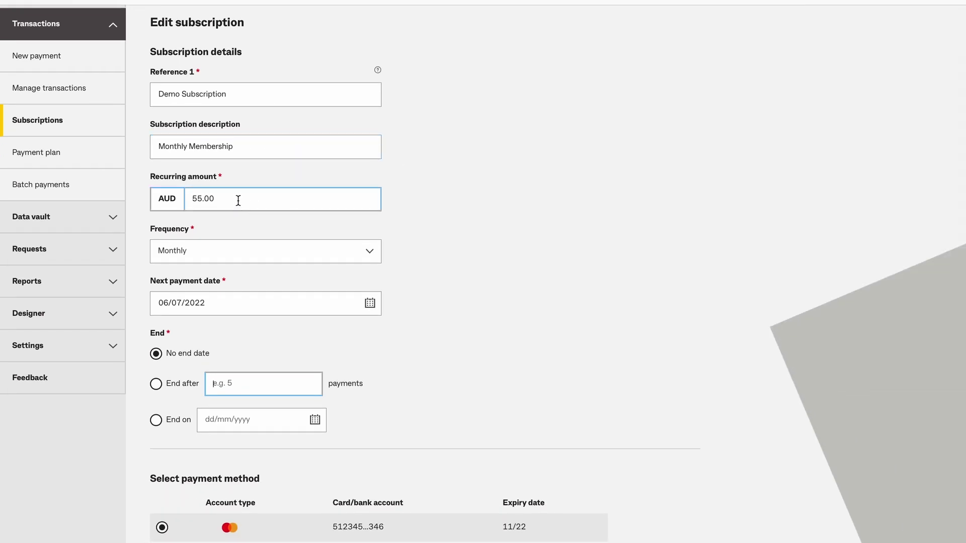
{"action": "left_click_drag", "start_coordinate": [237, 200], "coordinate": [171, 199]}
{"action": "type", "text": "60"}
{"action": "left_click", "coordinate": [413, 207]}
{"action": "scroll", "coordinate": [419, 232], "scroll_direction": "down", "scroll_amount": 2}
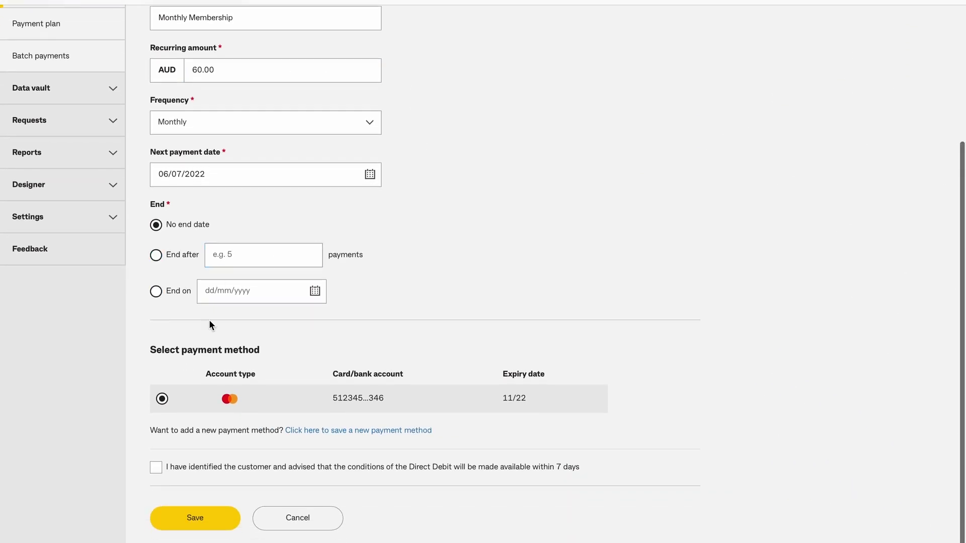
{"action": "left_click", "coordinate": [156, 467]}
{"action": "left_click", "coordinate": [198, 523]}
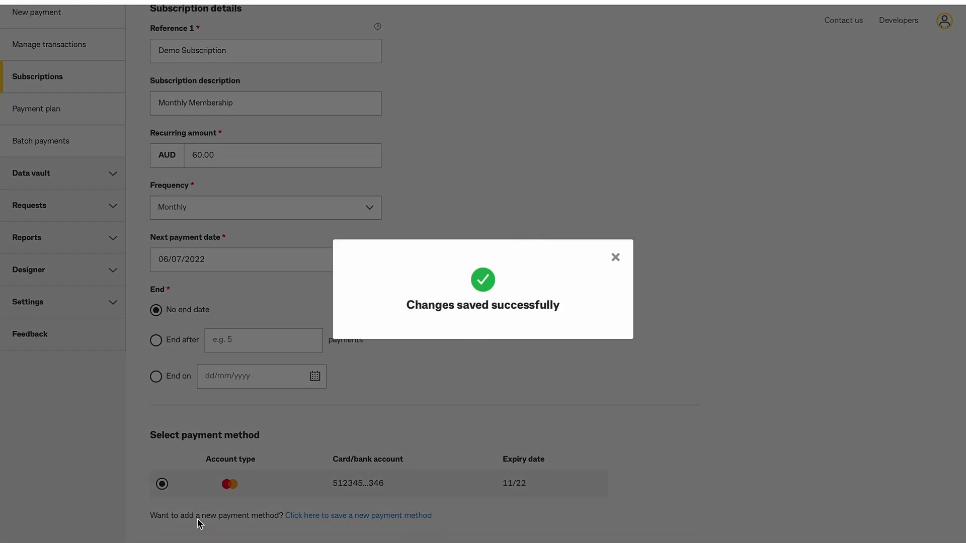
{"action": "left_click", "coordinate": [615, 259]}
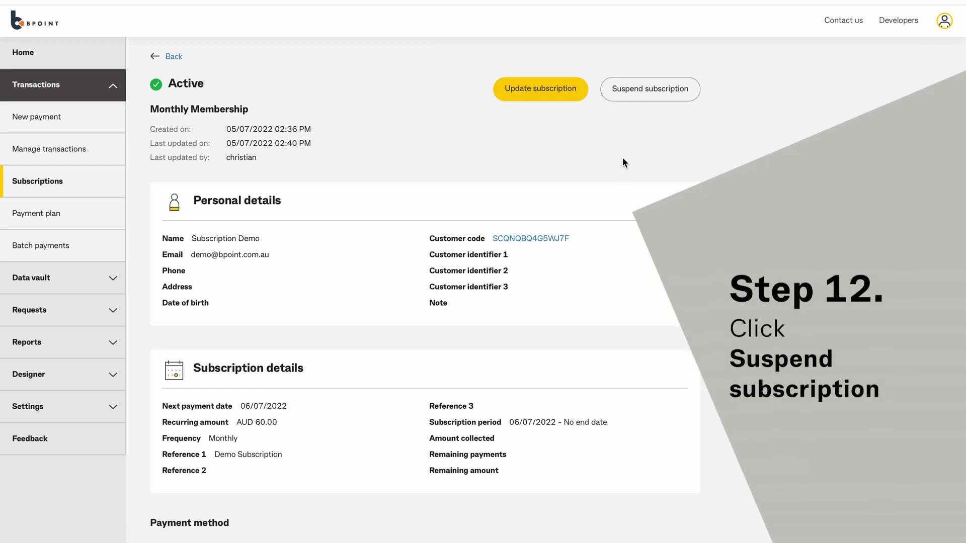
Suspend the Monthly Membership subscription using the For option set to 2 payments
{"action": "left_click", "coordinate": [675, 95]}
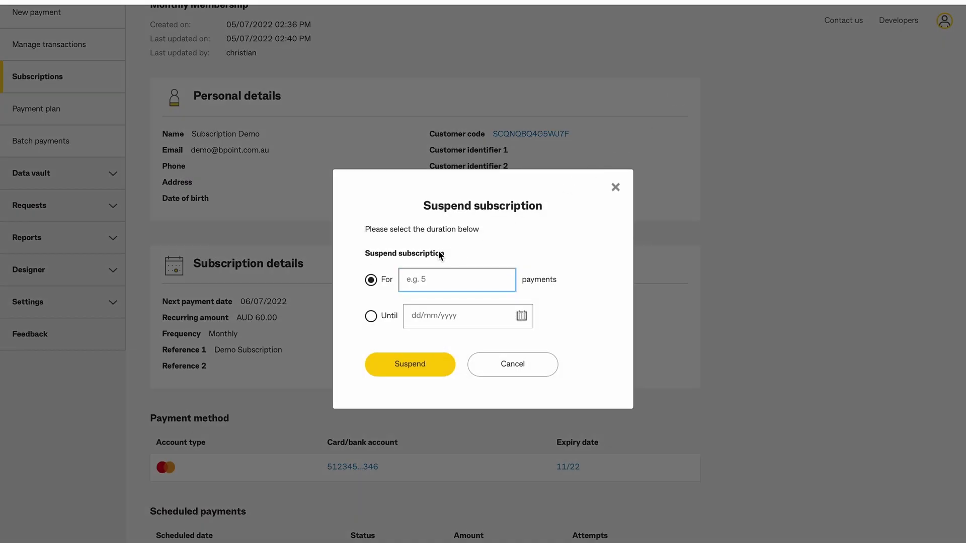
{"action": "left_click", "coordinate": [459, 290]}
{"action": "type", "text": "2"}
{"action": "left_click", "coordinate": [521, 316]}
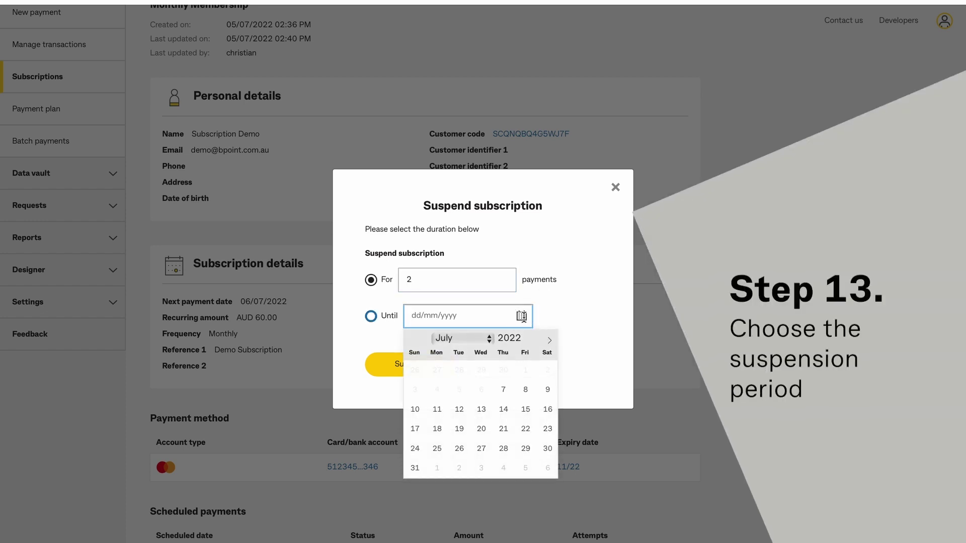
{"action": "left_click", "coordinate": [550, 316]}
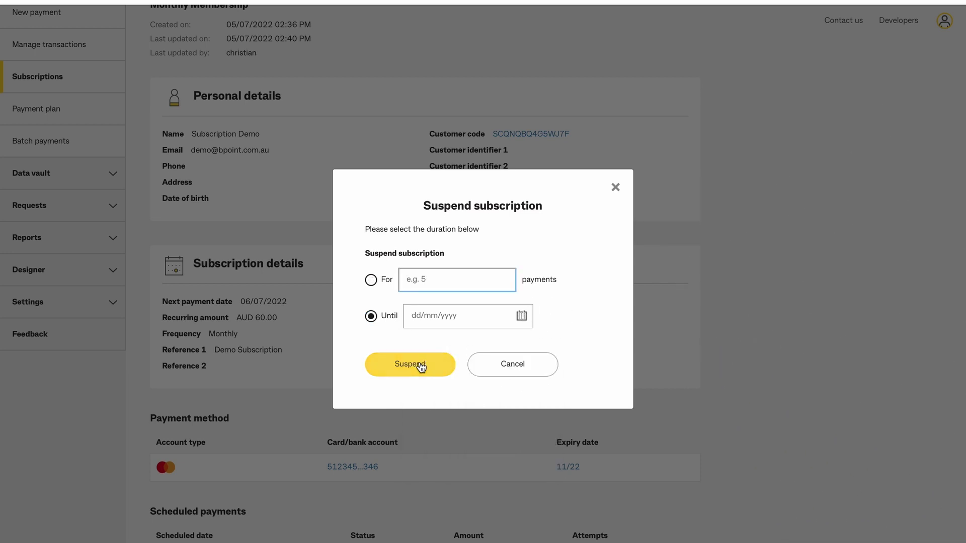
{"action": "type", "text": "2"}
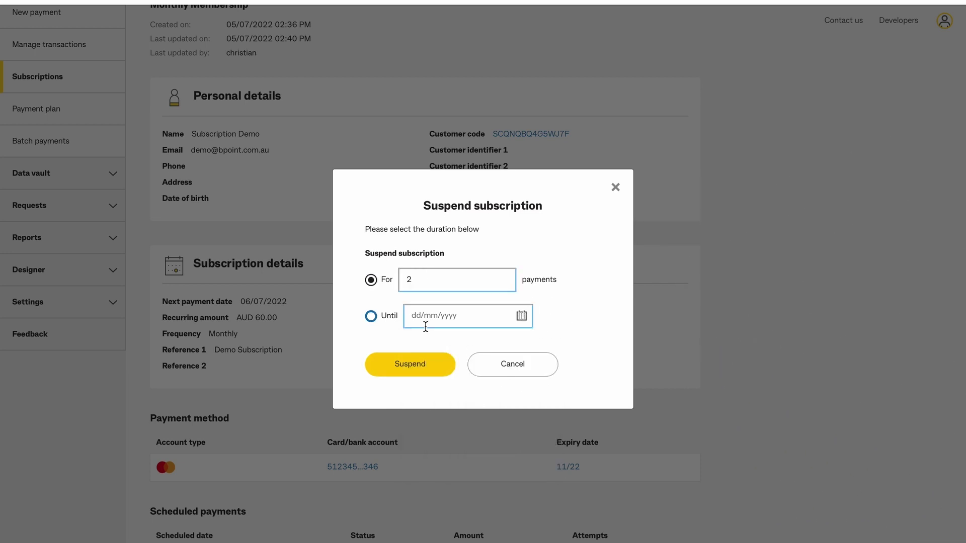
{"action": "left_click", "coordinate": [415, 363]}
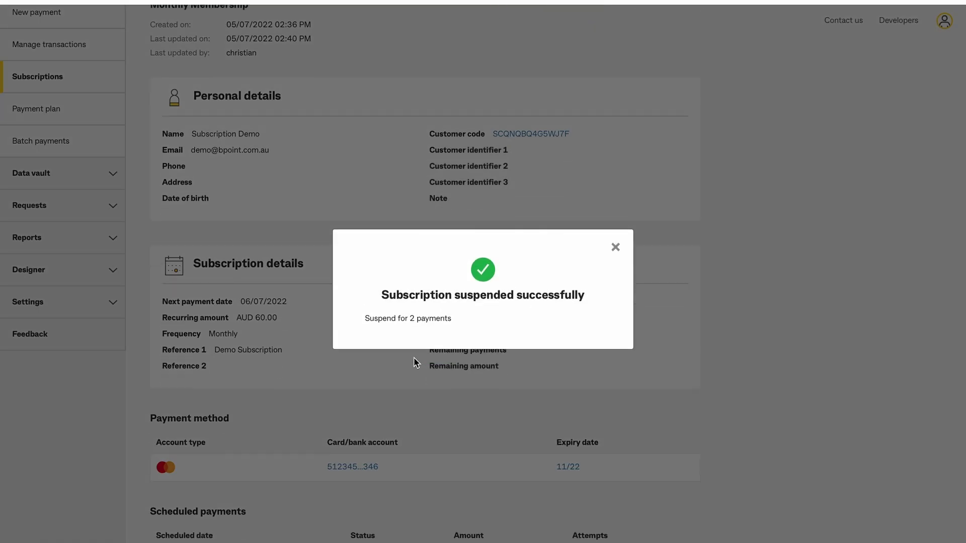
Dismiss the suspension confirmation and resume the Monthly Membership subscription
{"action": "left_click", "coordinate": [615, 247]}
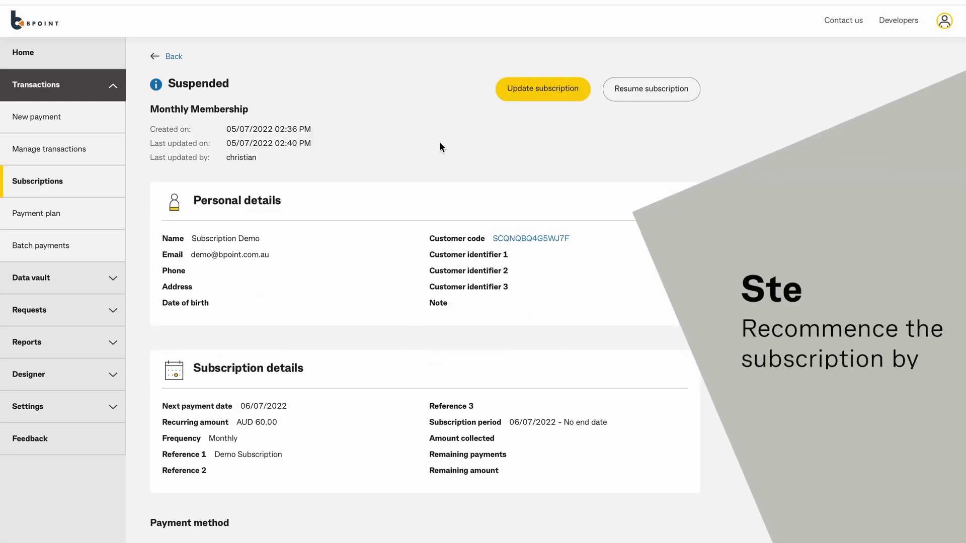
{"action": "left_click", "coordinate": [662, 98]}
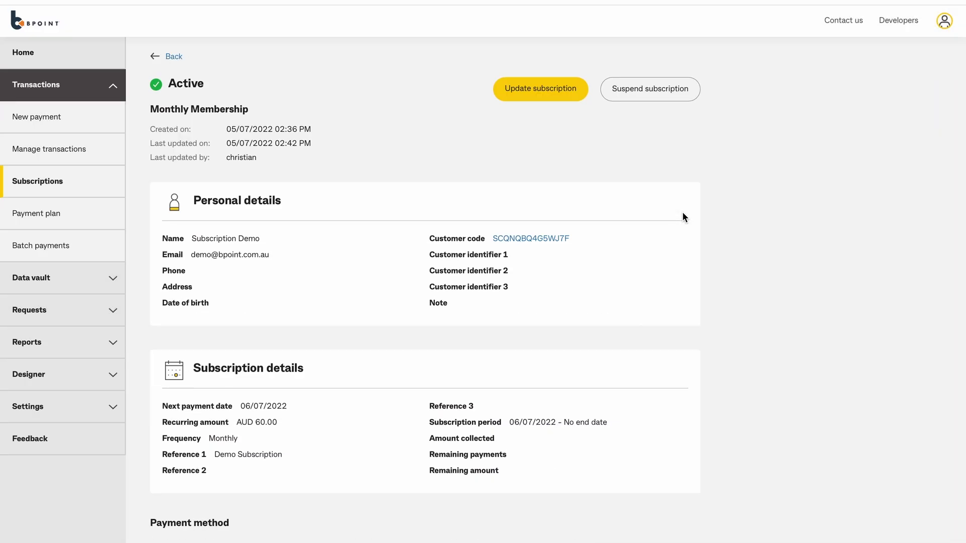
{"action": "scroll", "coordinate": [681, 213], "scroll_direction": "down", "scroll_amount": 5}
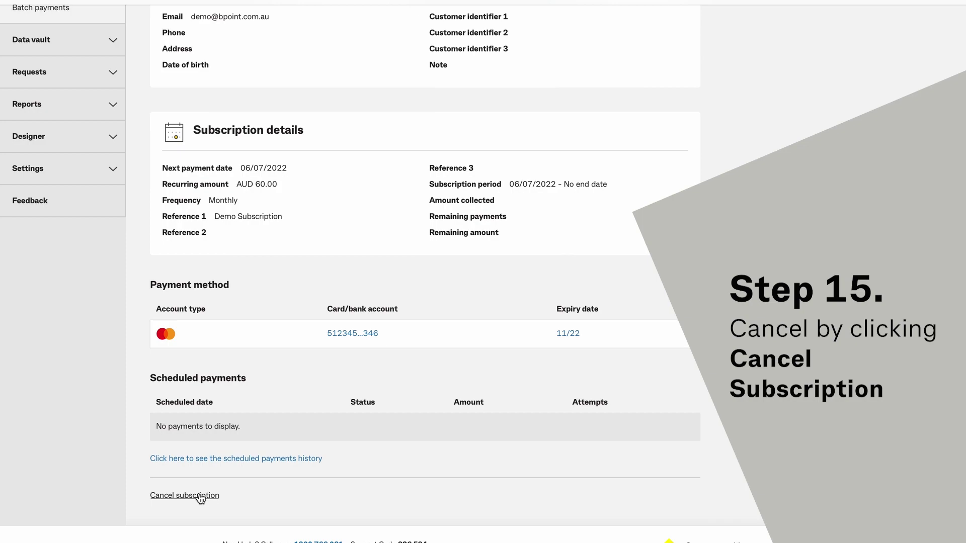
Cancel the Monthly Membership subscription and confirm the cancellation
{"action": "left_click", "coordinate": [200, 497]}
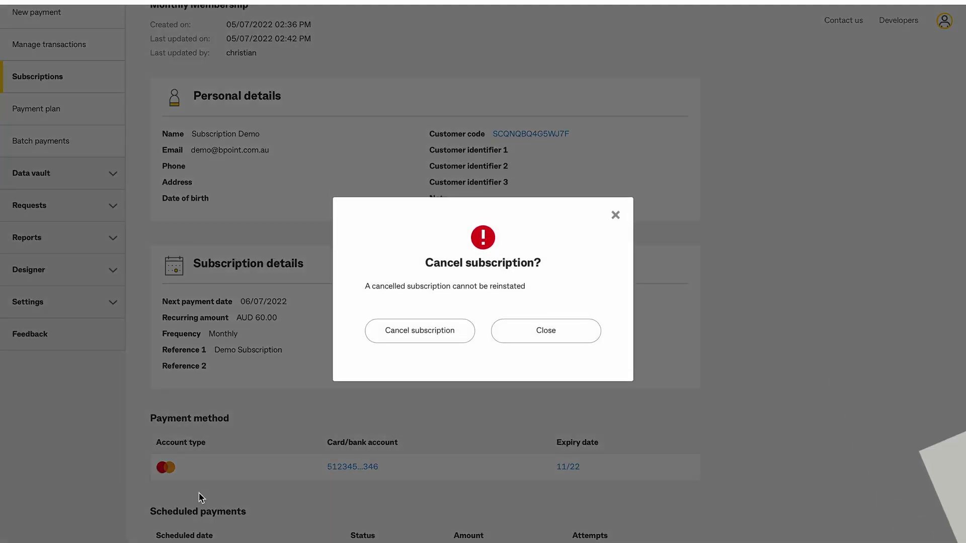
{"action": "left_click", "coordinate": [443, 342]}
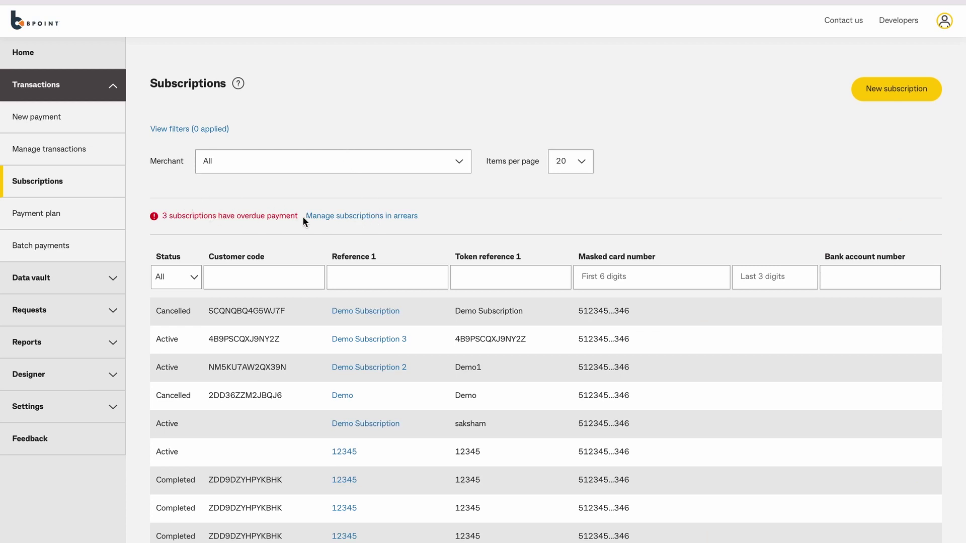
Filter to subscriptions in arrears, open Demo Subscription 2, and view its 01/07/2022 payment
{"action": "left_click", "coordinate": [386, 216]}
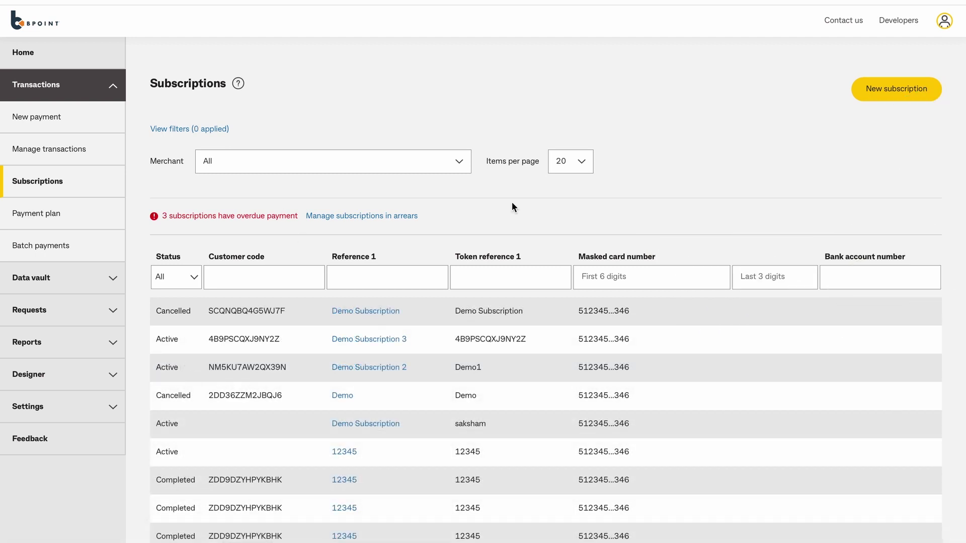
{"action": "scroll", "coordinate": [511, 201], "scroll_direction": "down", "scroll_amount": 2}
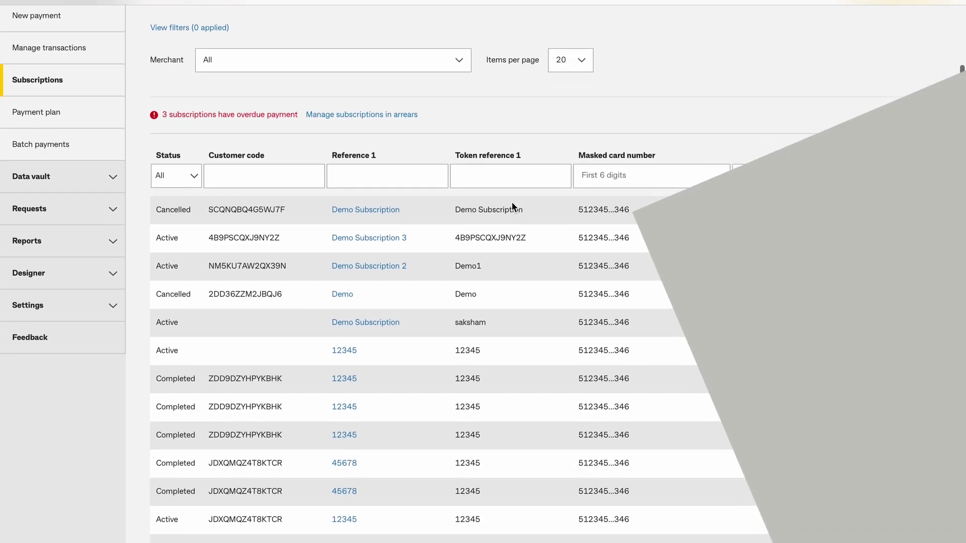
{"action": "scroll", "coordinate": [511, 202], "scroll_direction": "down", "scroll_amount": 1}
{"action": "left_click", "coordinate": [379, 222]}
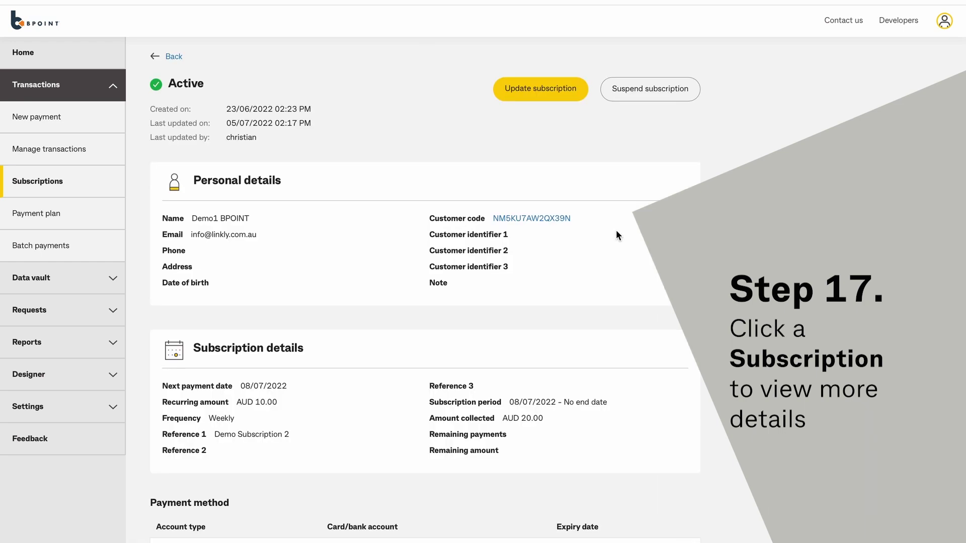
{"action": "scroll", "coordinate": [626, 241], "scroll_direction": "down", "scroll_amount": 1}
{"action": "scroll", "coordinate": [626, 239], "scroll_direction": "down", "scroll_amount": 4}
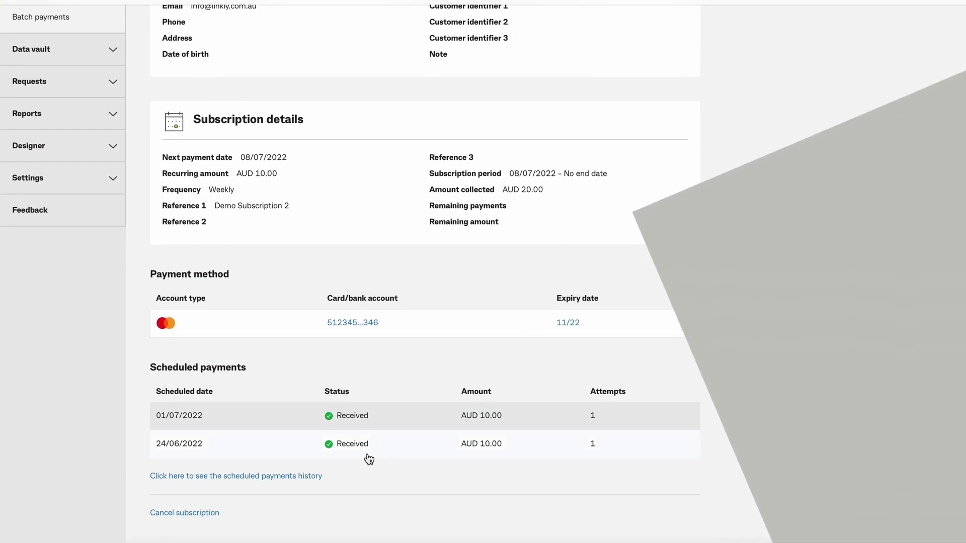
{"action": "left_click", "coordinate": [359, 417]}
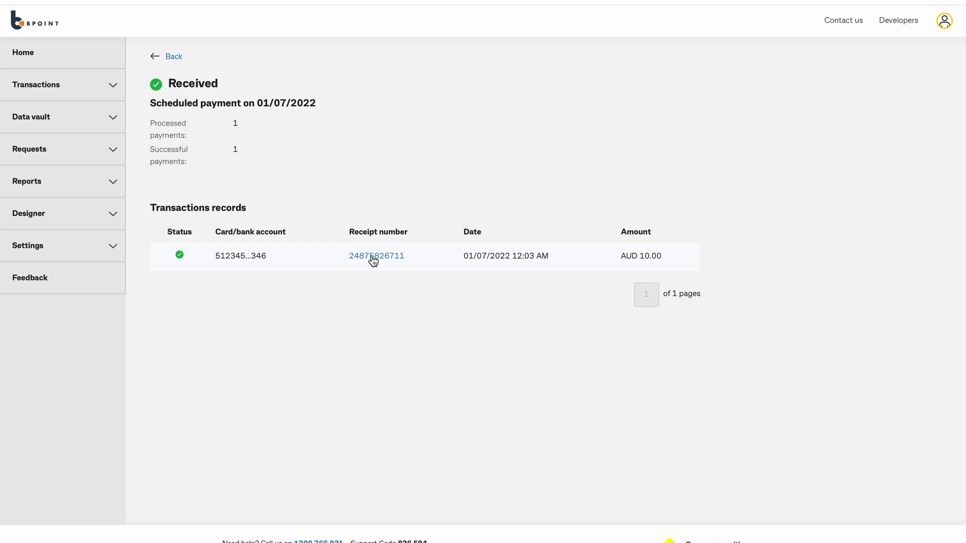
Open the AUD 10.00 payment's receipt, check the SMS send-receipt option, then close it without sending
{"action": "left_click", "coordinate": [373, 258]}
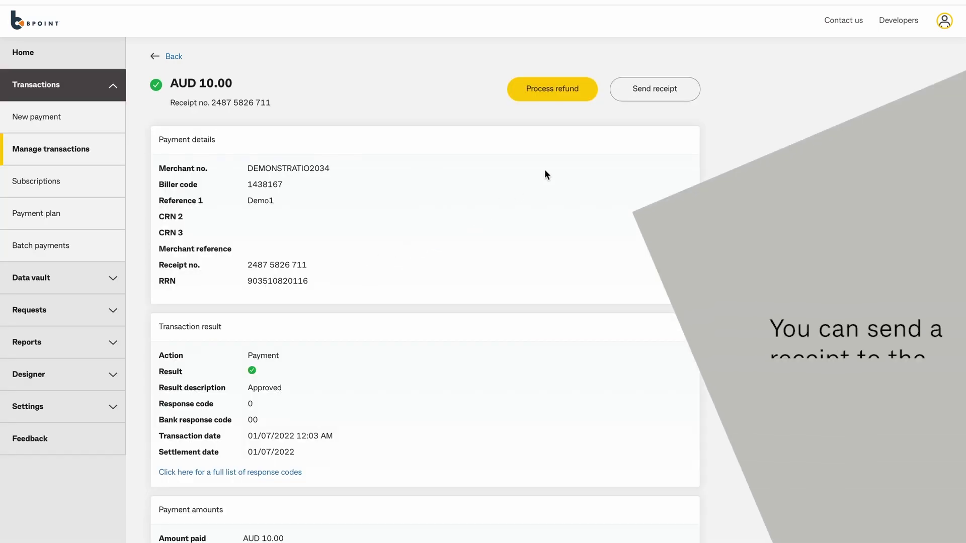
{"action": "left_click", "coordinate": [668, 94]}
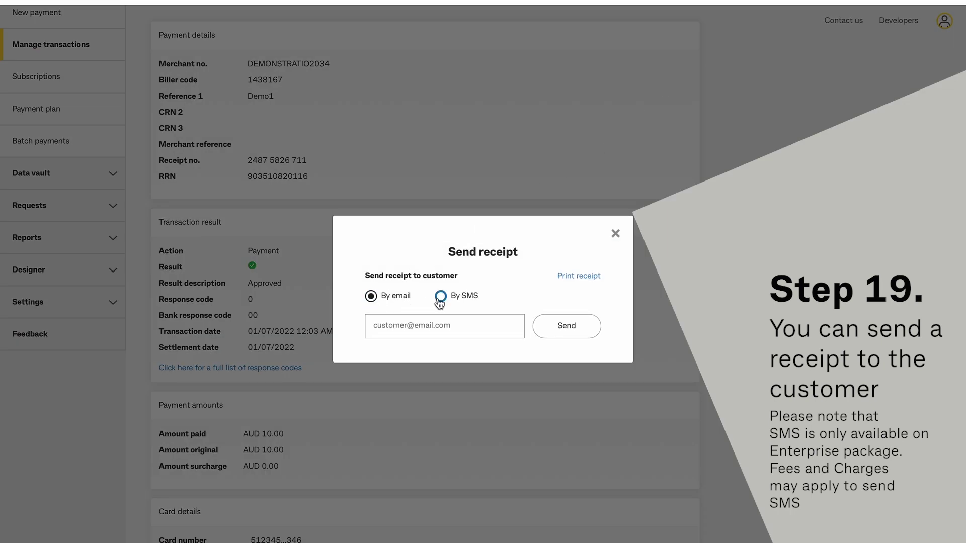
{"action": "left_click", "coordinate": [440, 297]}
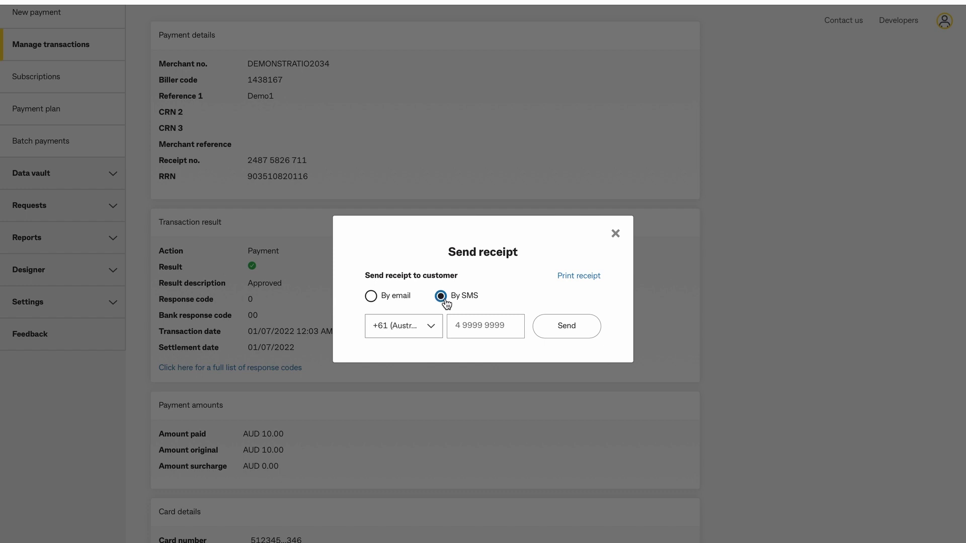
{"action": "left_click", "coordinate": [616, 234]}
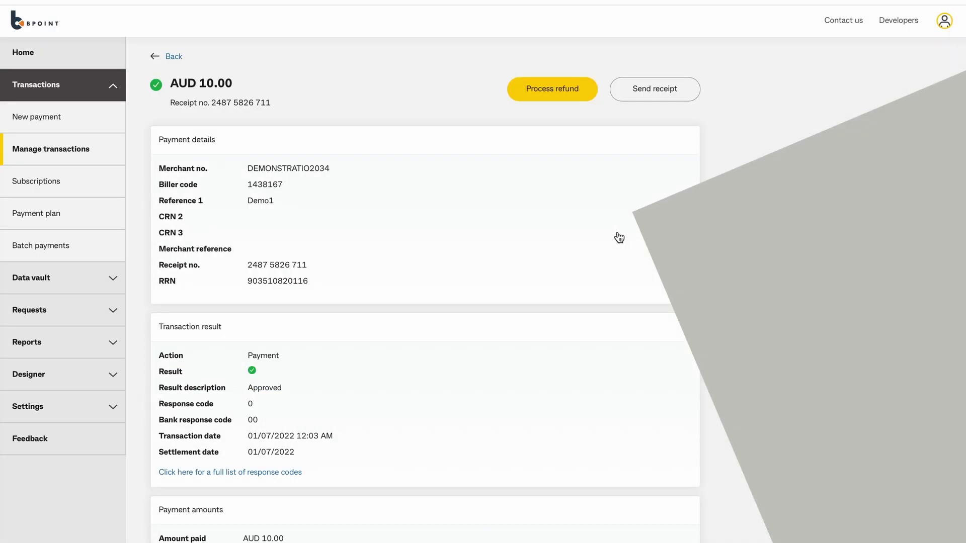